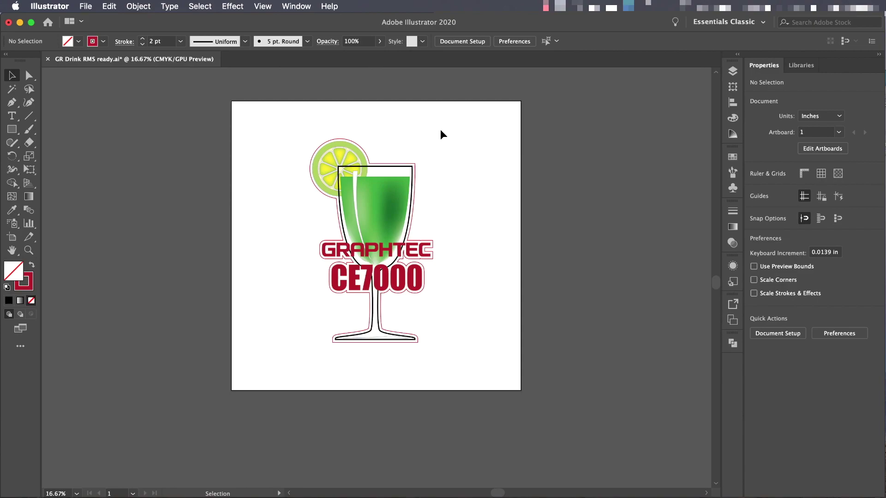
Open the Cutting Master 4 Registration Marks dialog, currently set to Graphtec 4 Points Type 2.
{"action": "left_click", "coordinate": [84, 6]}
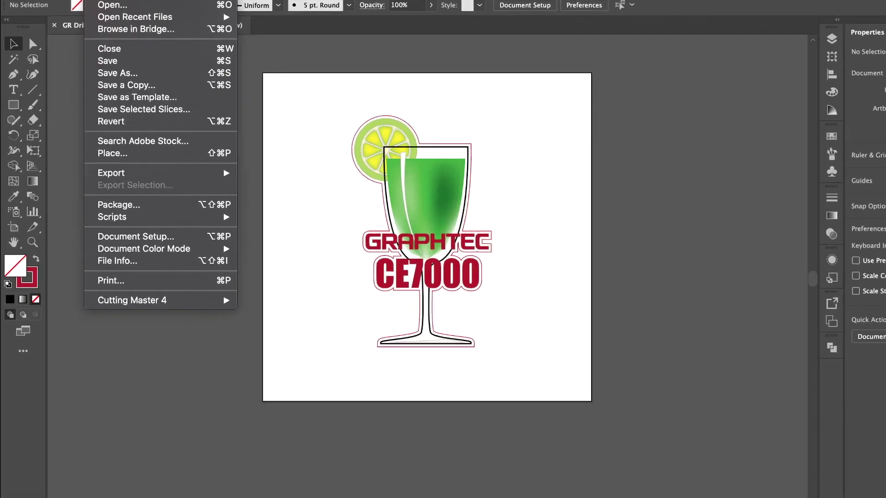
{"action": "mouse_move", "coordinate": [176, 304]}
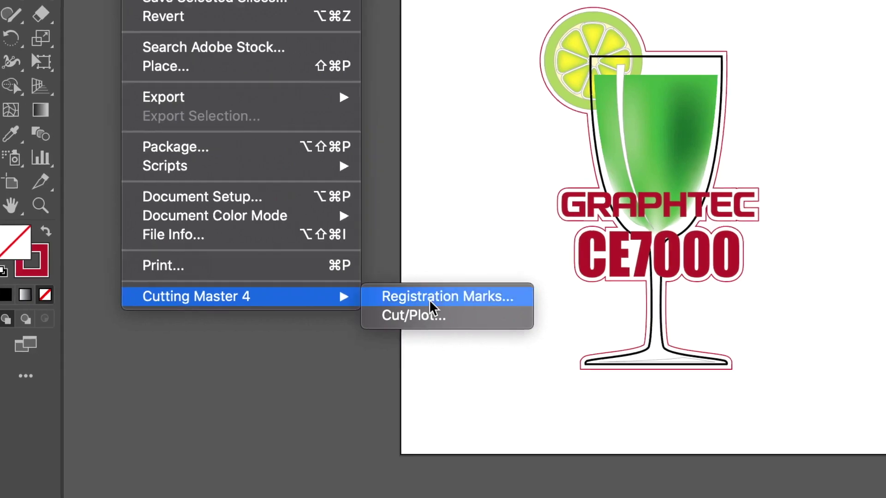
{"action": "left_click", "coordinate": [454, 296]}
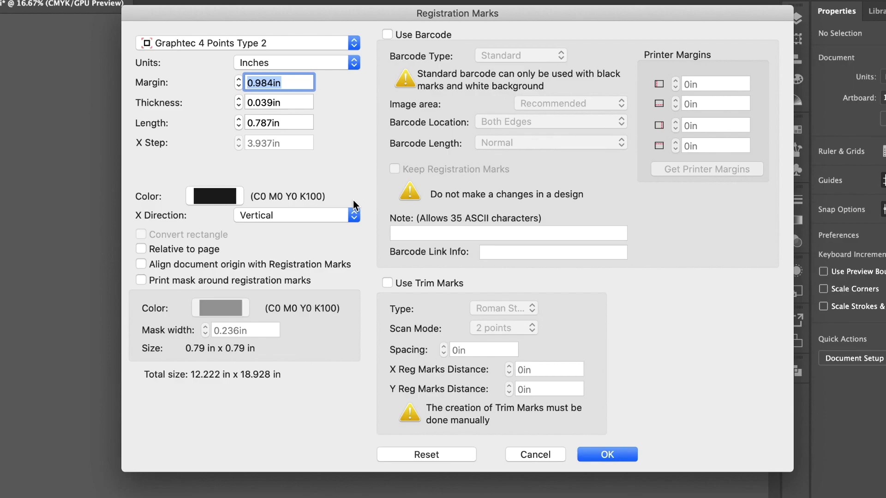
Change the registration mark type to Graphtec 4 Points Type 1.
{"action": "left_click", "coordinate": [358, 44]}
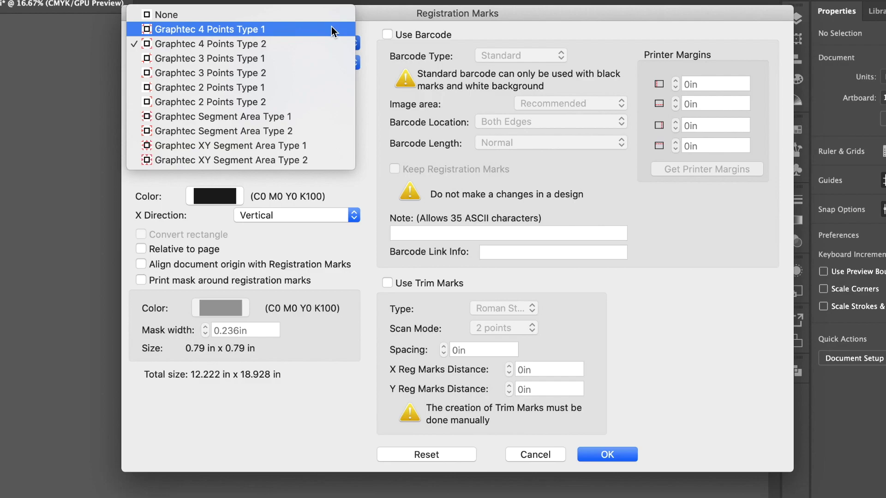
{"action": "left_click", "coordinate": [331, 28]}
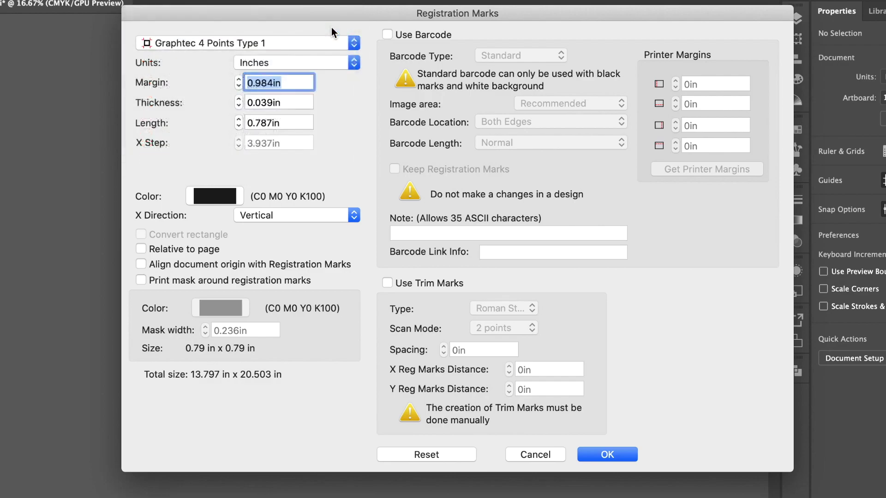
Apply the Type 1 settings, placing four corner marks around the drink artwork.
{"action": "left_click", "coordinate": [595, 453]}
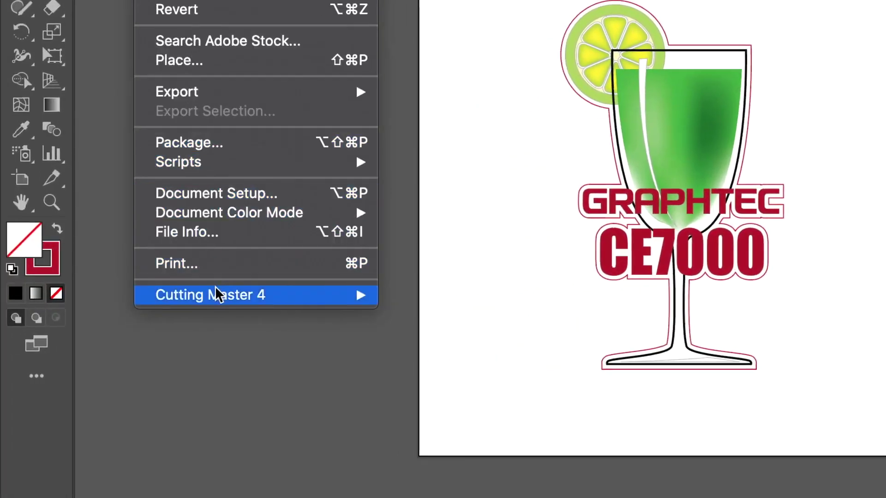
Reopen Registration Marks, pick Graphtec 4 Points Type 2, and apply the marks.
{"action": "mouse_move", "coordinate": [218, 294]}
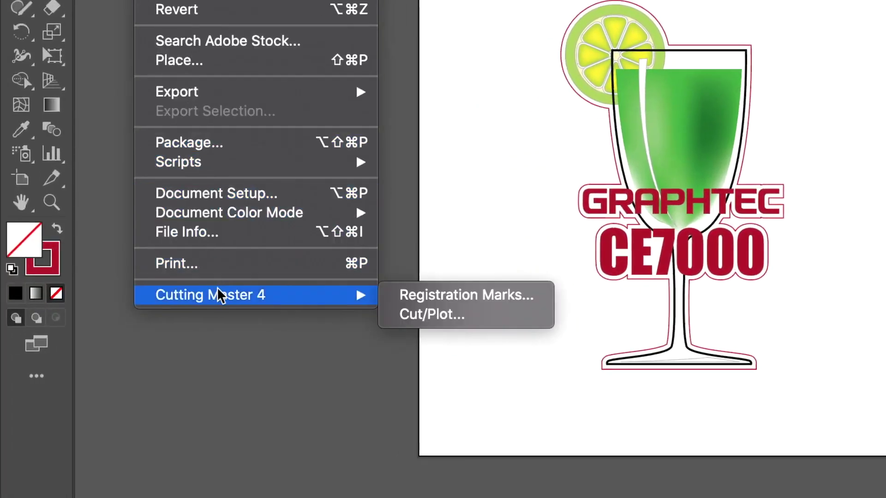
{"action": "left_click", "coordinate": [429, 303]}
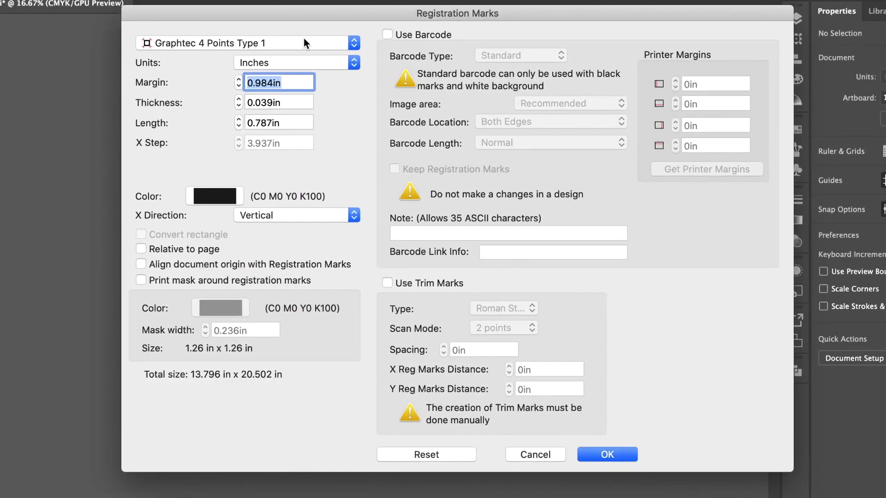
{"action": "left_click", "coordinate": [304, 41]}
{"action": "left_click", "coordinate": [293, 60]}
{"action": "left_click", "coordinate": [615, 455]}
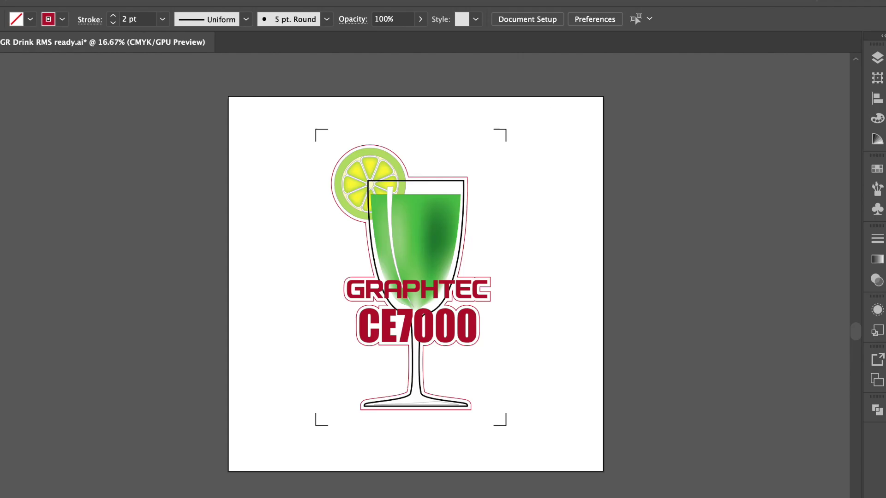
Open the Registration Marks settings and cancel them, leaving the artboard without marks.
{"action": "left_click", "coordinate": [111, 7]}
{"action": "mouse_move", "coordinate": [186, 392]}
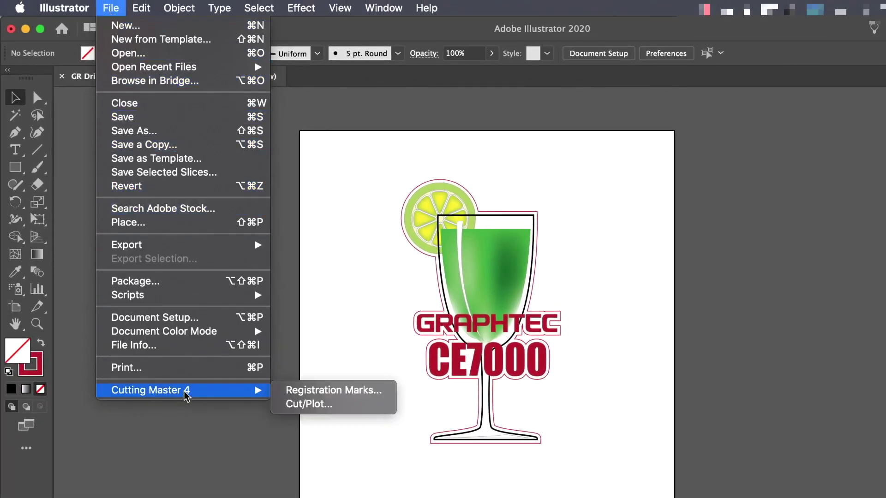
{"action": "left_click", "coordinate": [339, 390]}
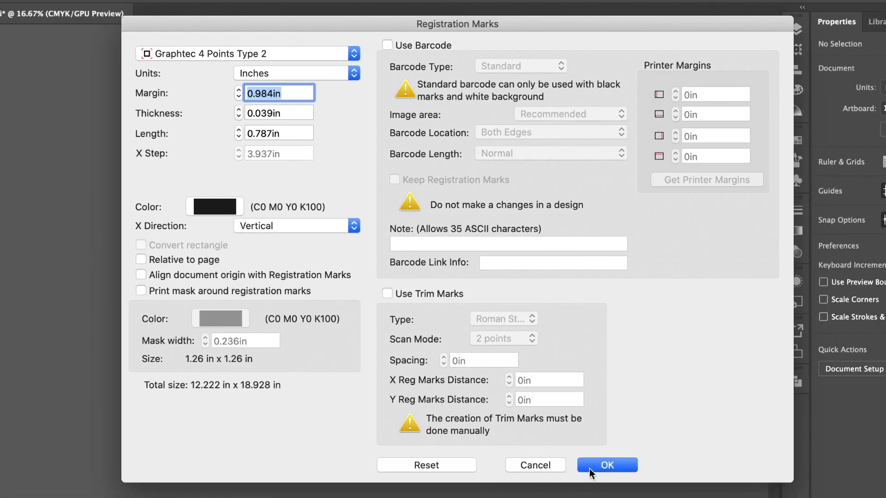
{"action": "left_click", "coordinate": [544, 468]}
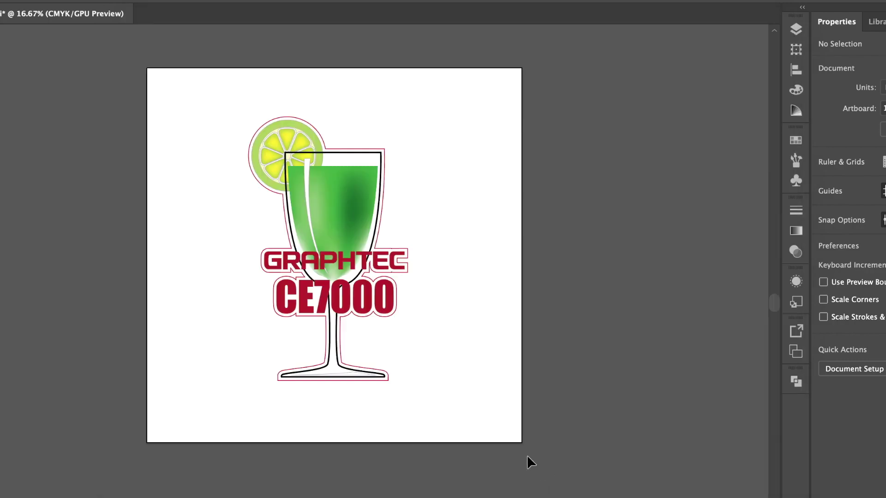
Draw a rectangle around the drink artwork and trim it to about 12.54 × 18.39 in.
{"action": "key", "text": "m"}
{"action": "mouse_move", "coordinate": [227, 100]}
{"action": "left_mouse_down"}
{"action": "mouse_move", "coordinate": [414, 277]}
{"action": "mouse_move", "coordinate": [451, 400]}
{"action": "mouse_move", "coordinate": [437, 403]}
{"action": "left_mouse_up"}
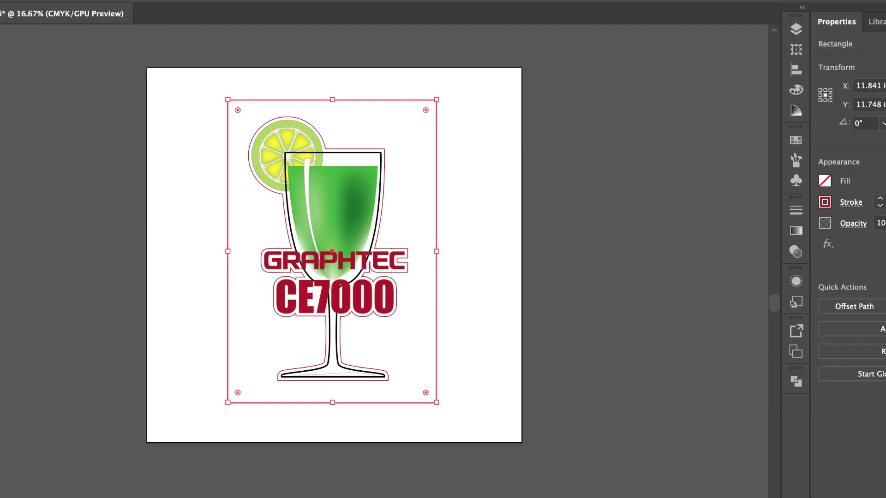
{"action": "left_click_drag", "start_coordinate": [332, 100], "coordinate": [332, 108]}
{"action": "left_click_drag", "start_coordinate": [331, 400], "coordinate": [333, 395]}
{"action": "left_click_drag", "start_coordinate": [436, 254], "coordinate": [428, 249]}
{"action": "left_click_drag", "start_coordinate": [227, 250], "coordinate": [233, 250]}
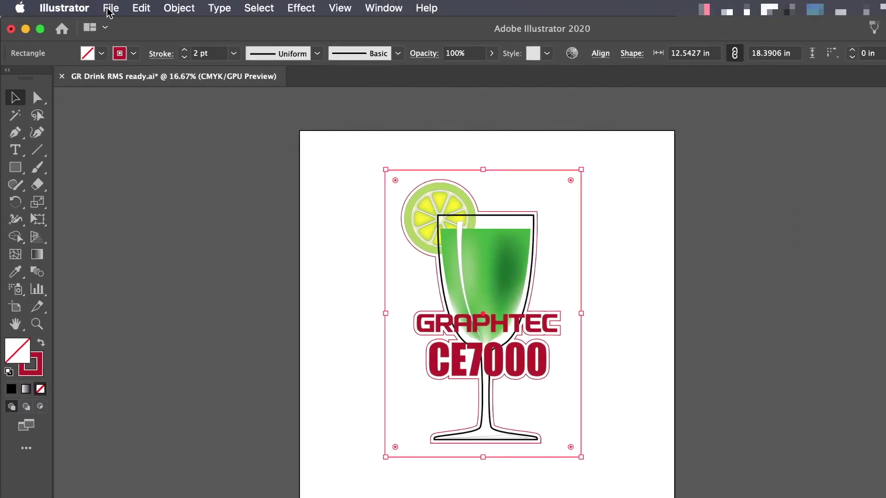
Convert the selected rectangle into four corner registration marks using Convert rectangle.
{"action": "left_click", "coordinate": [111, 8]}
{"action": "mouse_move", "coordinate": [210, 397]}
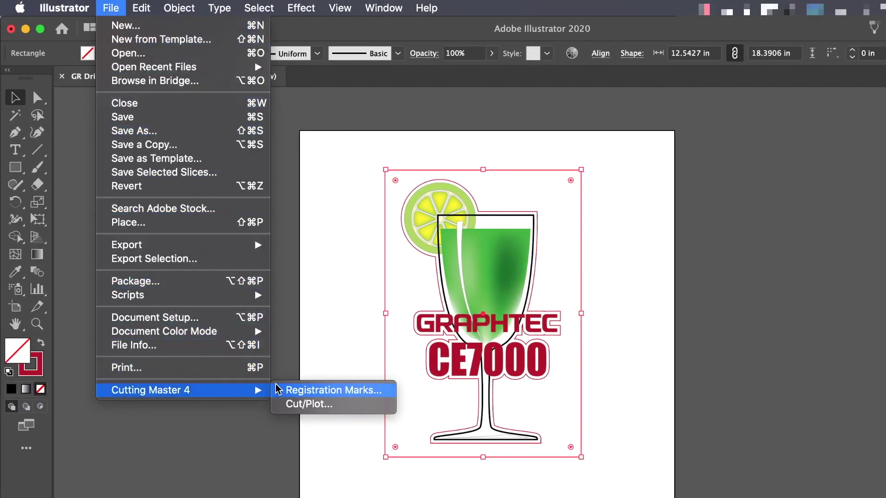
{"action": "left_click", "coordinate": [290, 391]}
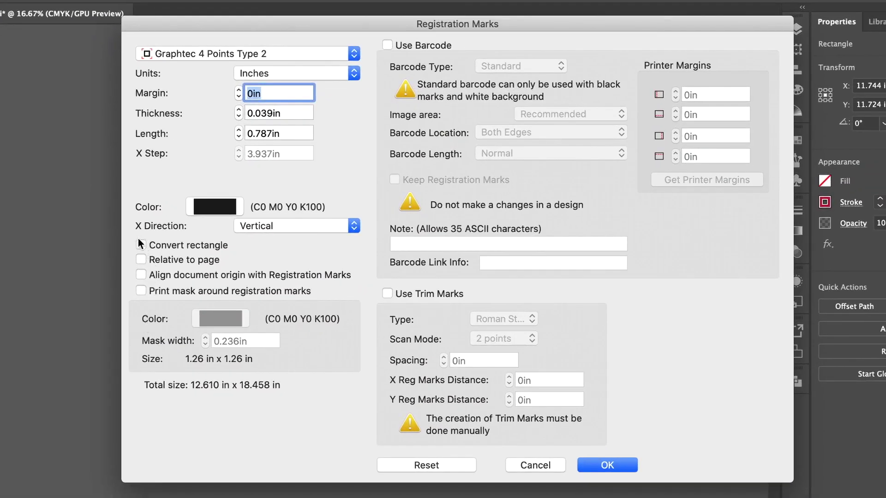
{"action": "left_click", "coordinate": [140, 244]}
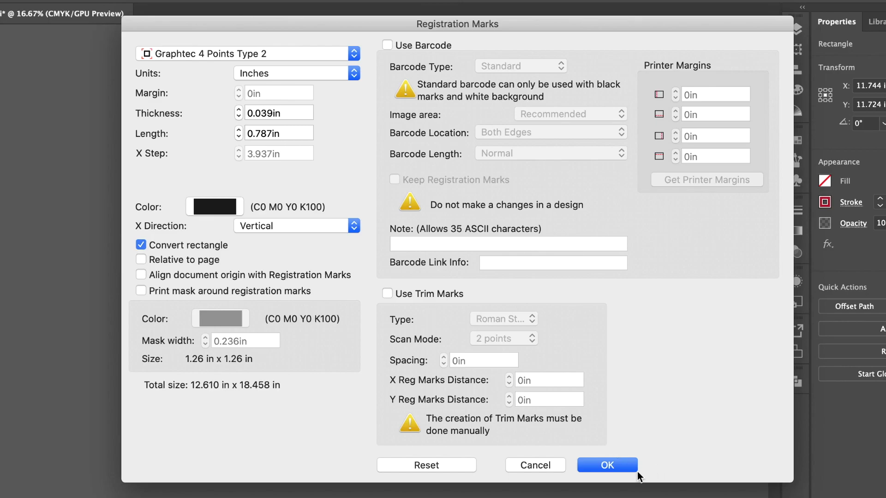
{"action": "left_click", "coordinate": [610, 466]}
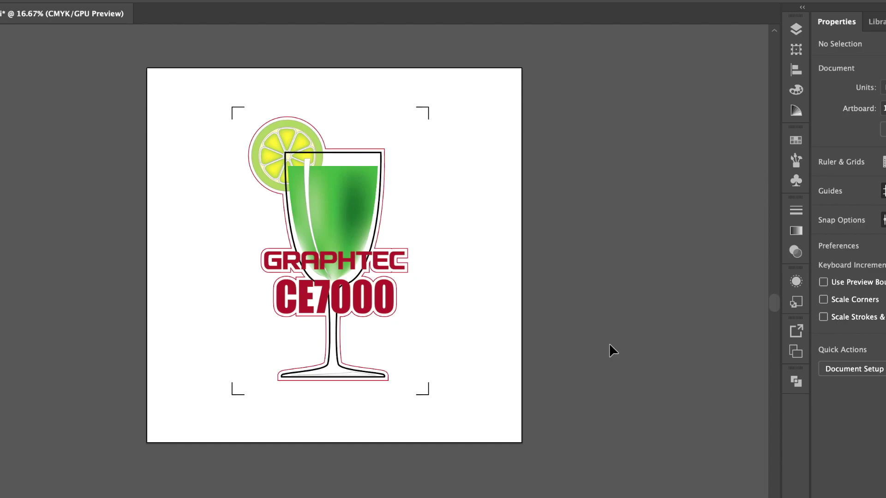
Deselect the artwork and enable Relative to page in the Registration Marks settings.
{"action": "left_click", "coordinate": [398, 142]}
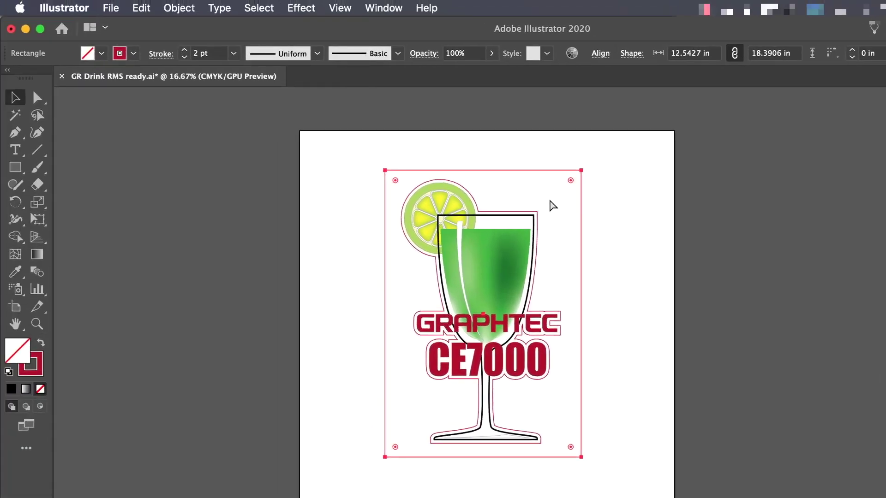
{"action": "left_click", "coordinate": [552, 205]}
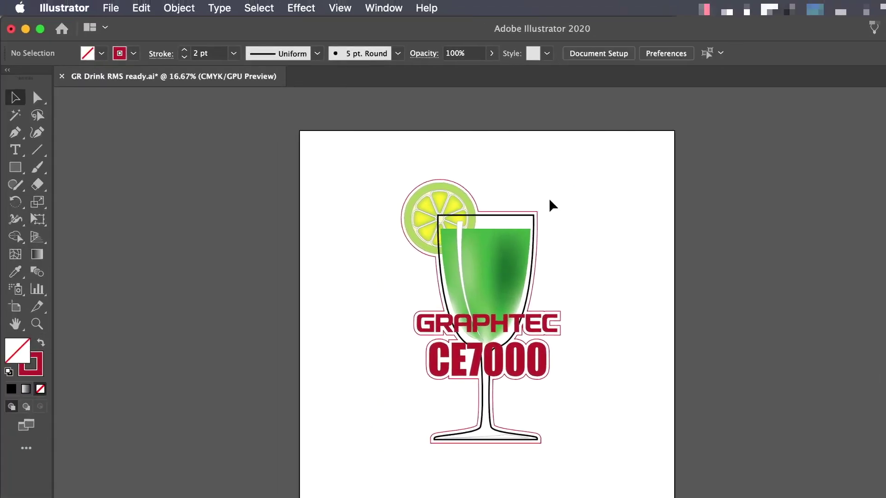
{"action": "left_click", "coordinate": [110, 8]}
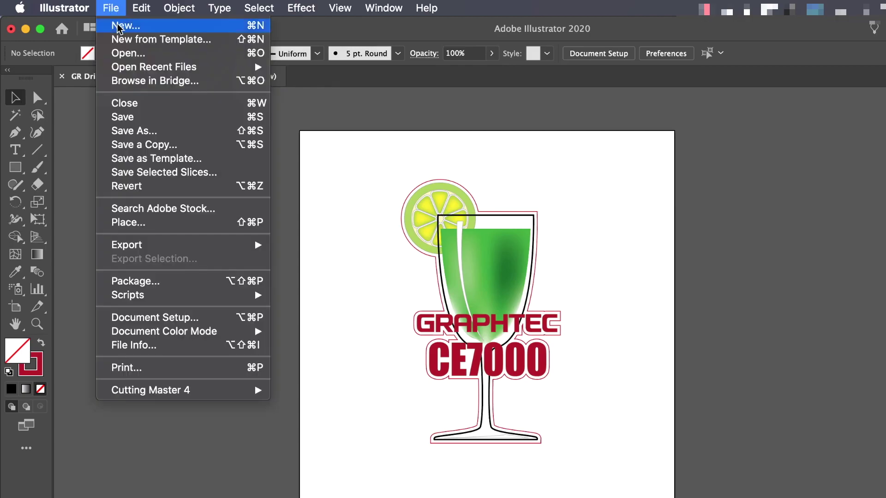
{"action": "mouse_move", "coordinate": [194, 390]}
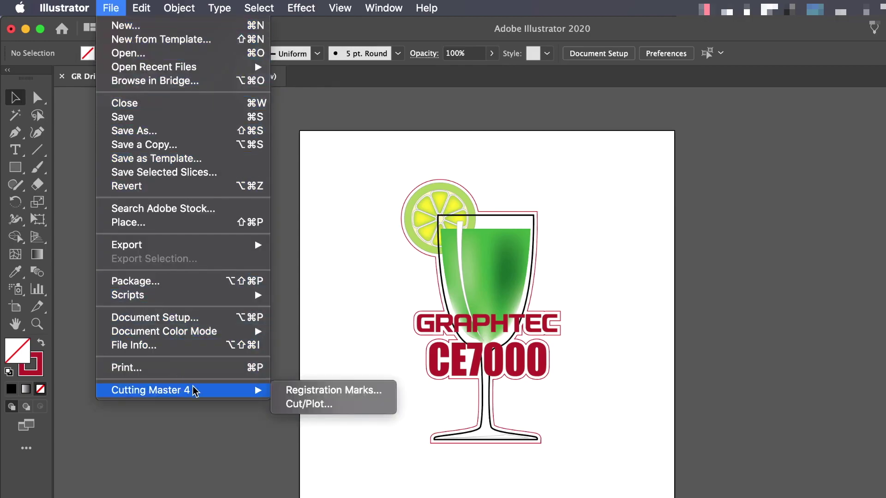
{"action": "left_click", "coordinate": [319, 392]}
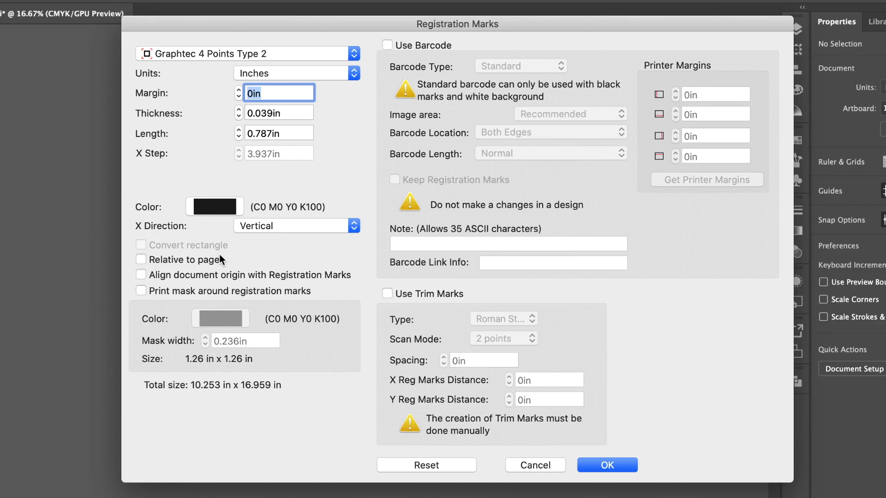
{"action": "left_click", "coordinate": [140, 259]}
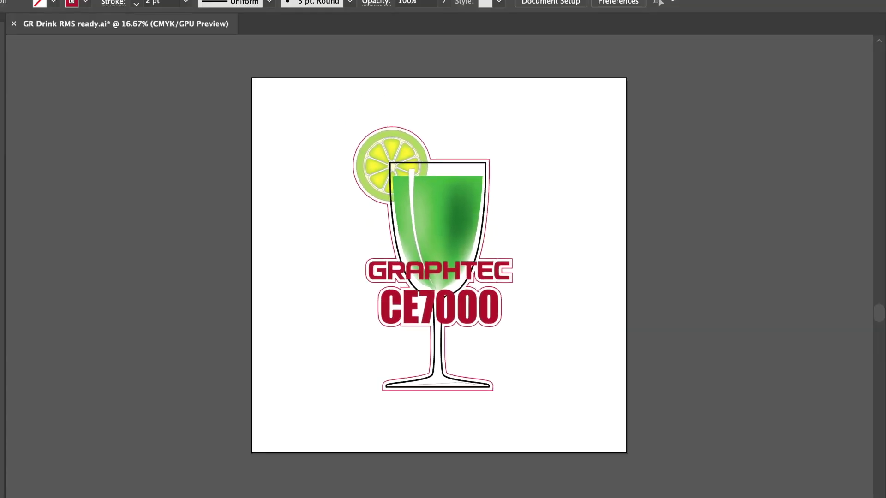
Reset the registration mark settings to defaults (0.984 in margin) and place the marks.
{"action": "left_click", "coordinate": [59, 0]}
{"action": "mouse_move", "coordinate": [157, 339]}
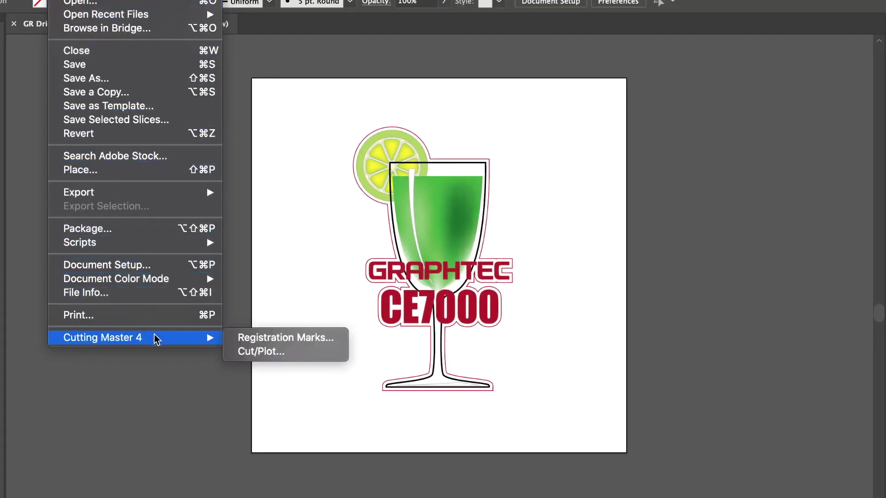
{"action": "left_click", "coordinate": [259, 342]}
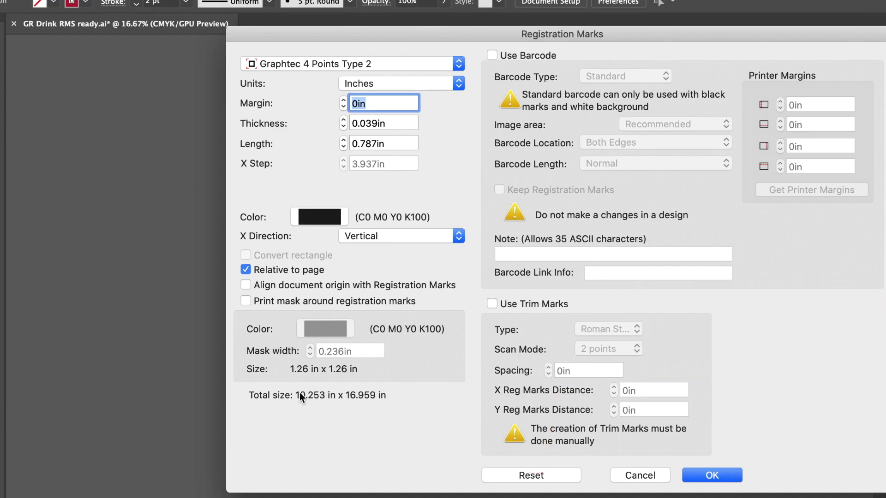
{"action": "left_click", "coordinate": [521, 480]}
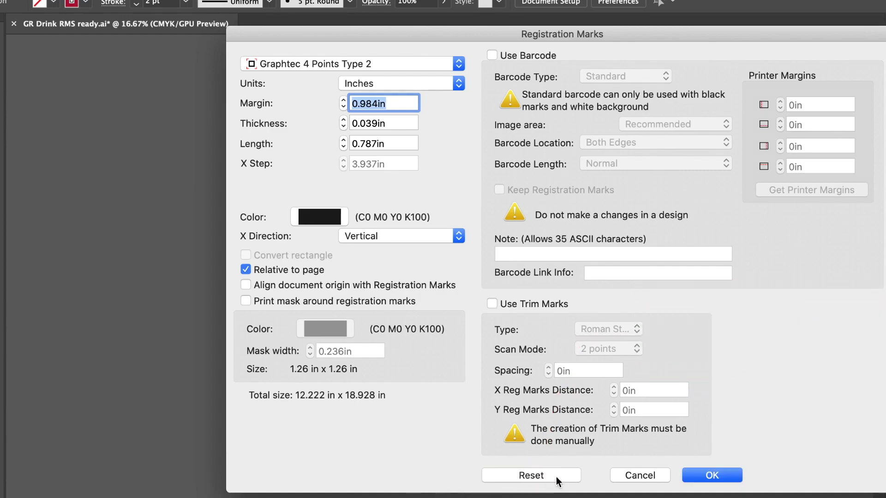
{"action": "left_click", "coordinate": [728, 476]}
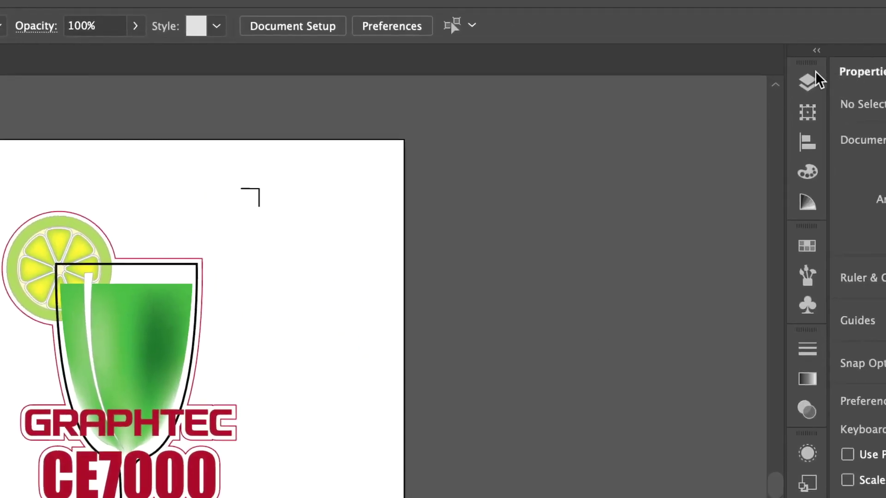
{"action": "left_click", "coordinate": [808, 85]}
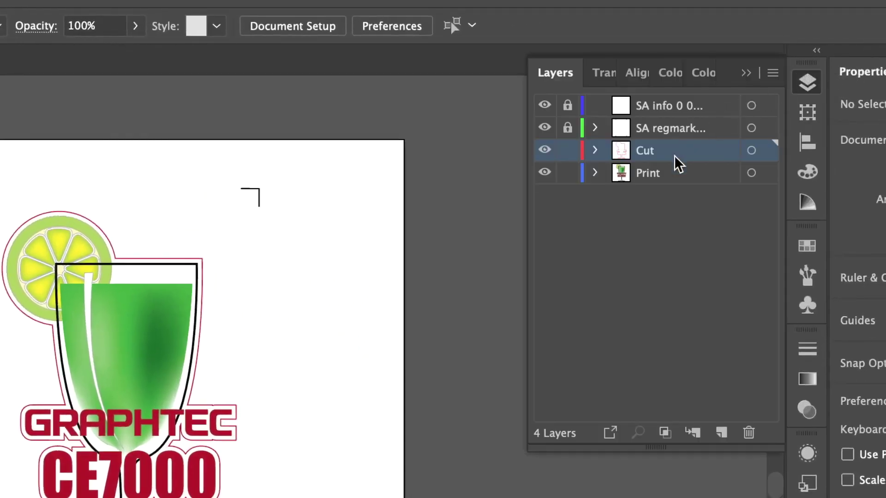
{"action": "left_click", "coordinate": [545, 151]}
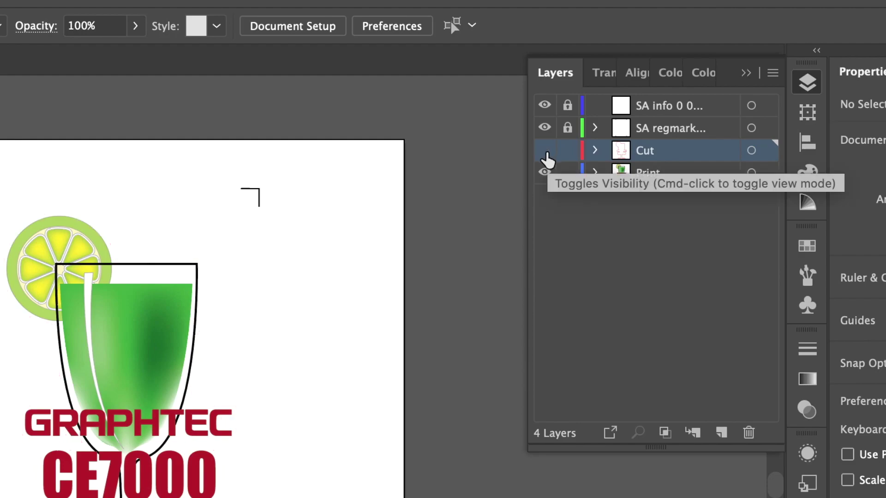
{"action": "left_click", "coordinate": [742, 74]}
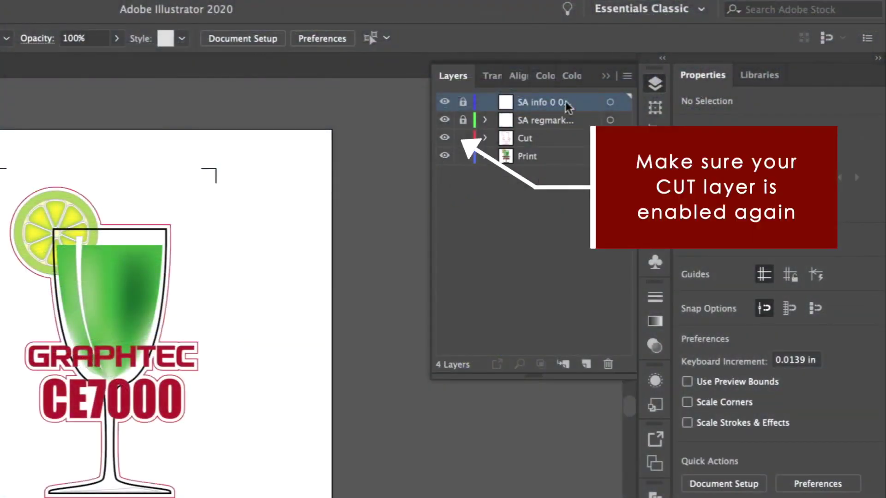
Set up the Cut/Plot job on Roll media, excluding the Print layer so only Cut is sent.
{"action": "left_click", "coordinate": [605, 78]}
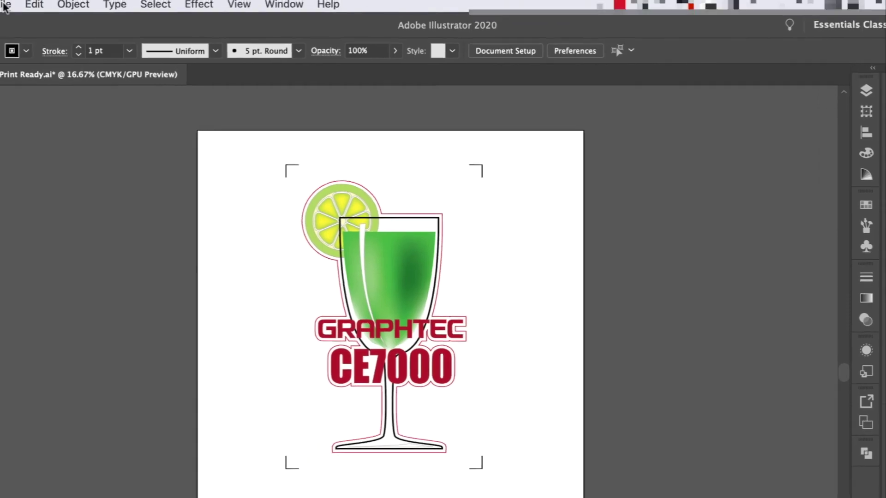
{"action": "left_click", "coordinate": [69, 8]}
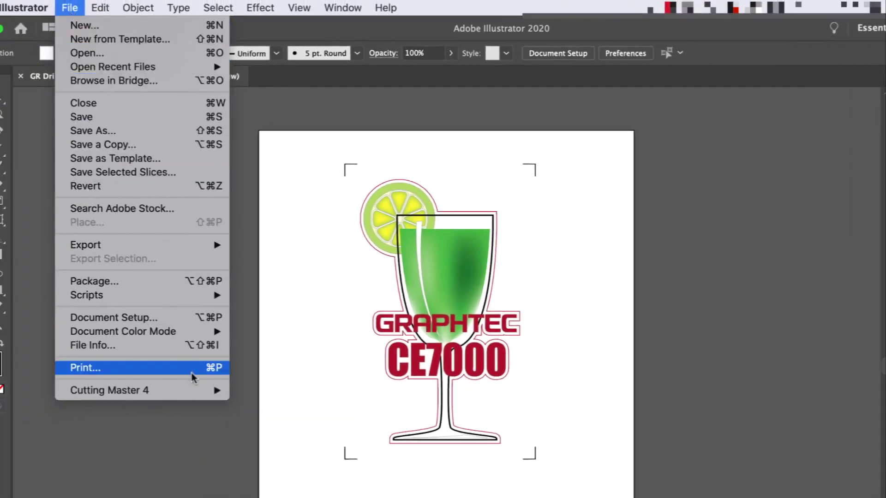
{"action": "mouse_move", "coordinate": [192, 392]}
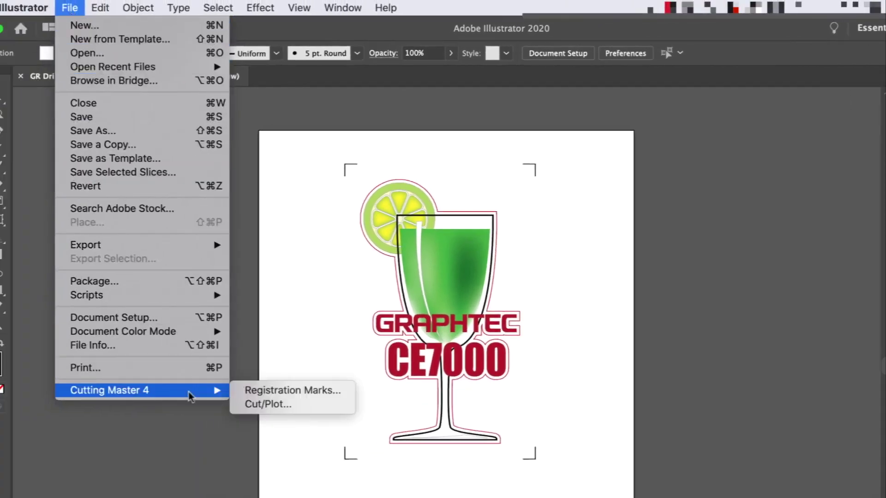
{"action": "left_click", "coordinate": [249, 403]}
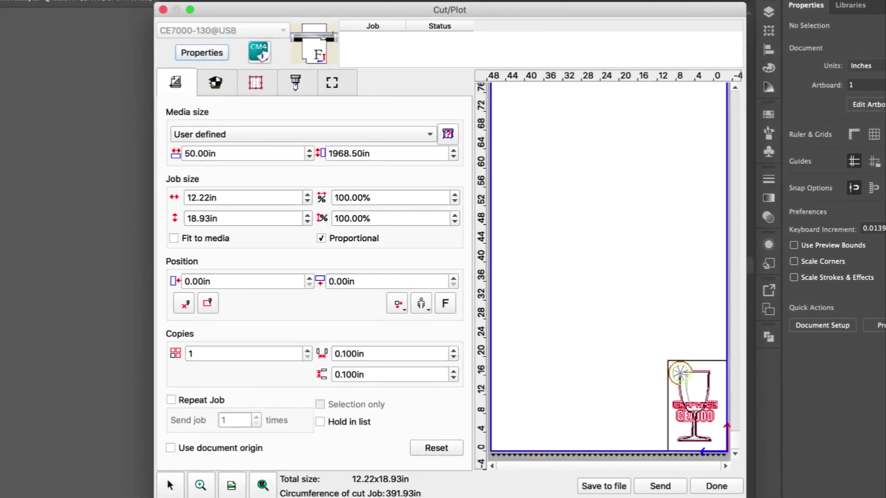
{"action": "left_click", "coordinate": [215, 82]}
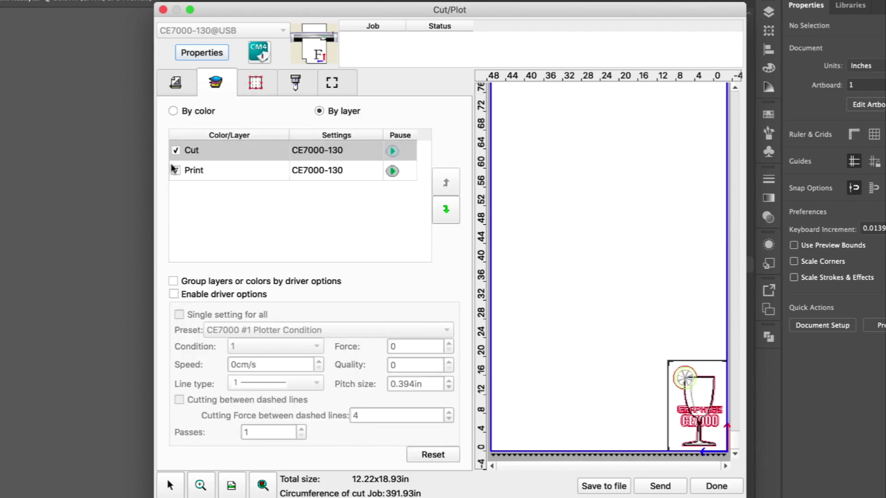
{"action": "left_click", "coordinate": [175, 170]}
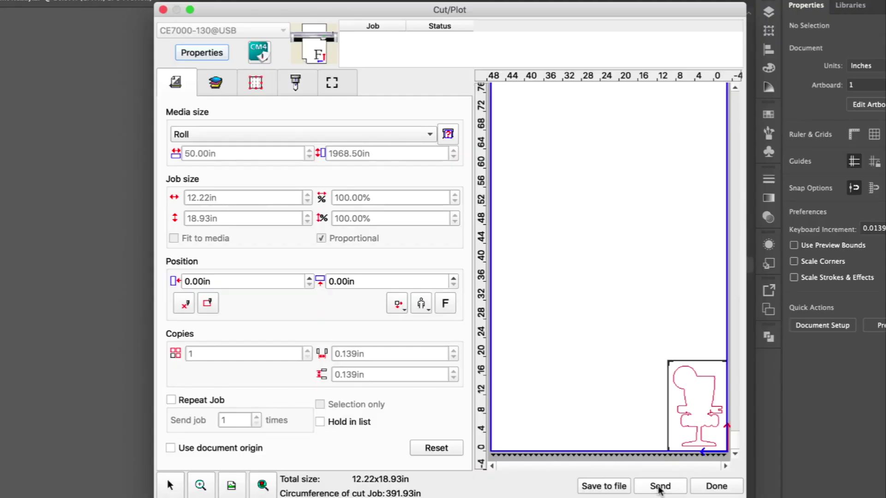
Send the drink sticker cut job from Cut/Plot to Cutting Master 4 for the Graphtec CE7000.
{"action": "left_click", "coordinate": [659, 486]}
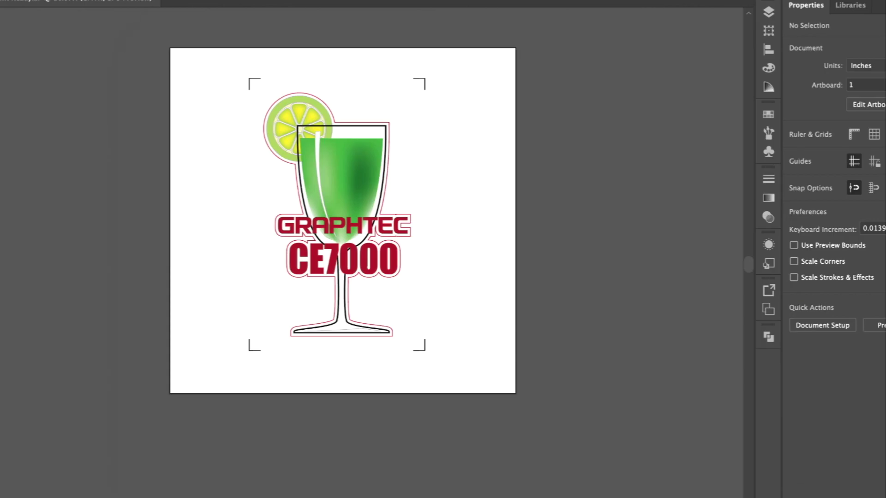